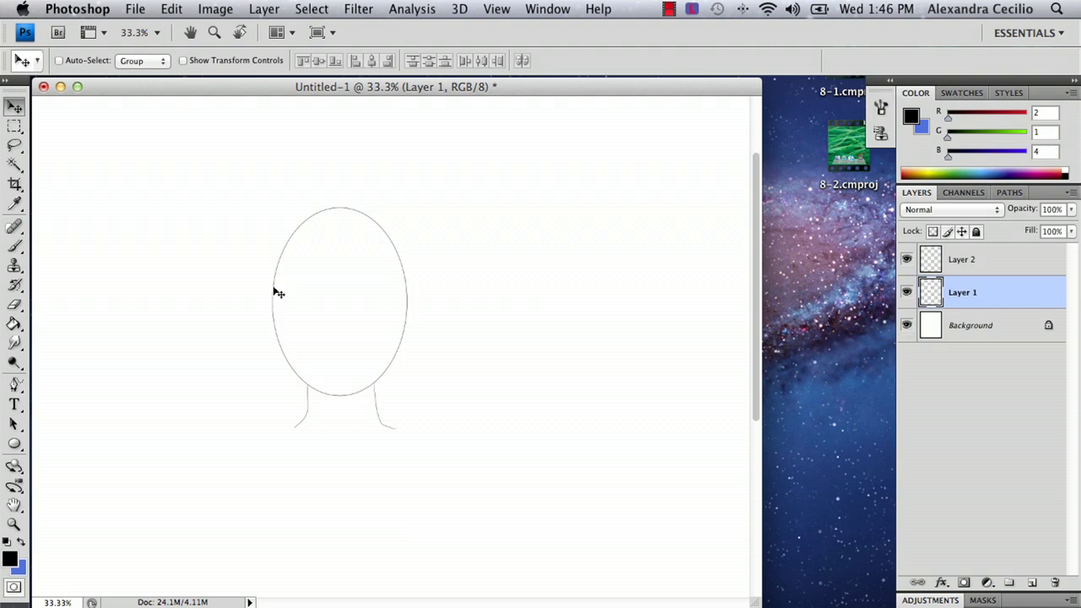
# Widen the head sketch on Layer 1 to 102.4% width with Free Transform and commit it.
pyautogui.click(15, 125)
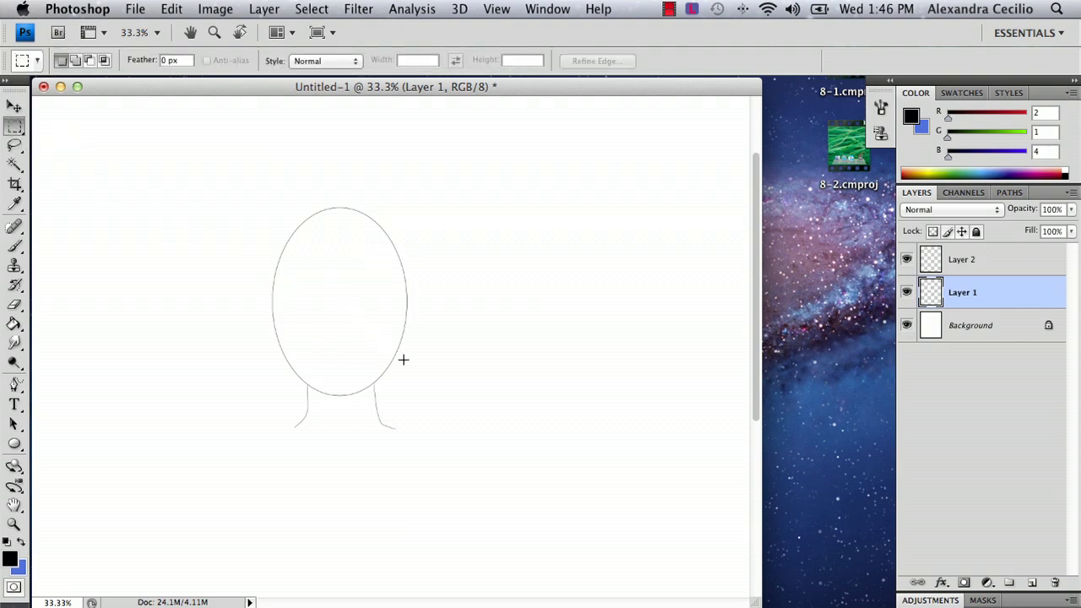
pyautogui.rightClick(350, 291)
pyautogui.click(365, 425)
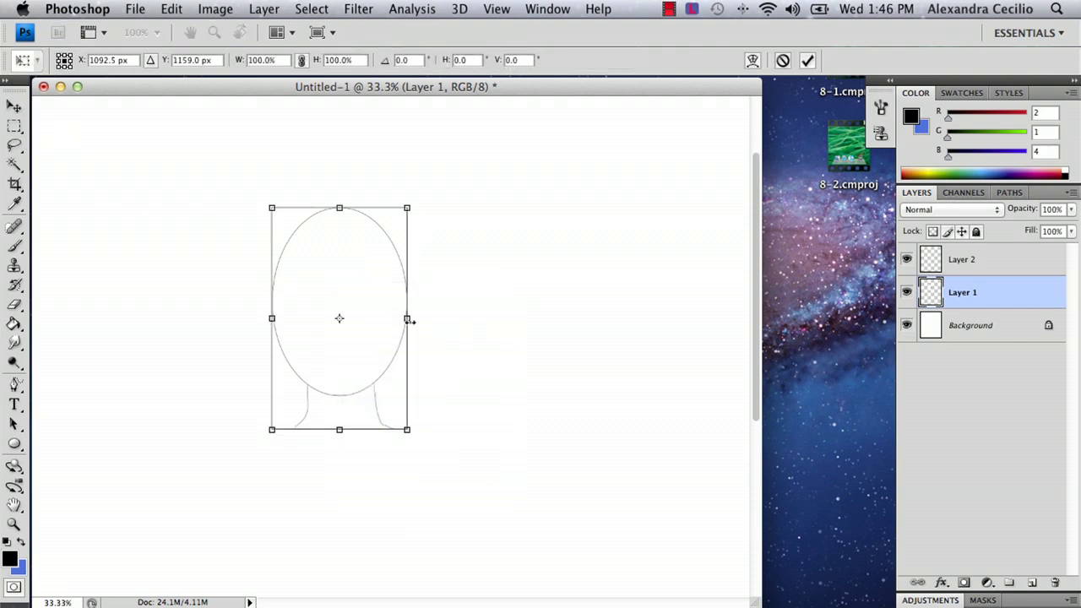
pyautogui.moveTo(406, 317)
pyautogui.mouseDown()
pyautogui.moveTo(385, 318)
pyautogui.moveTo(412, 317)
pyautogui.mouseUp()
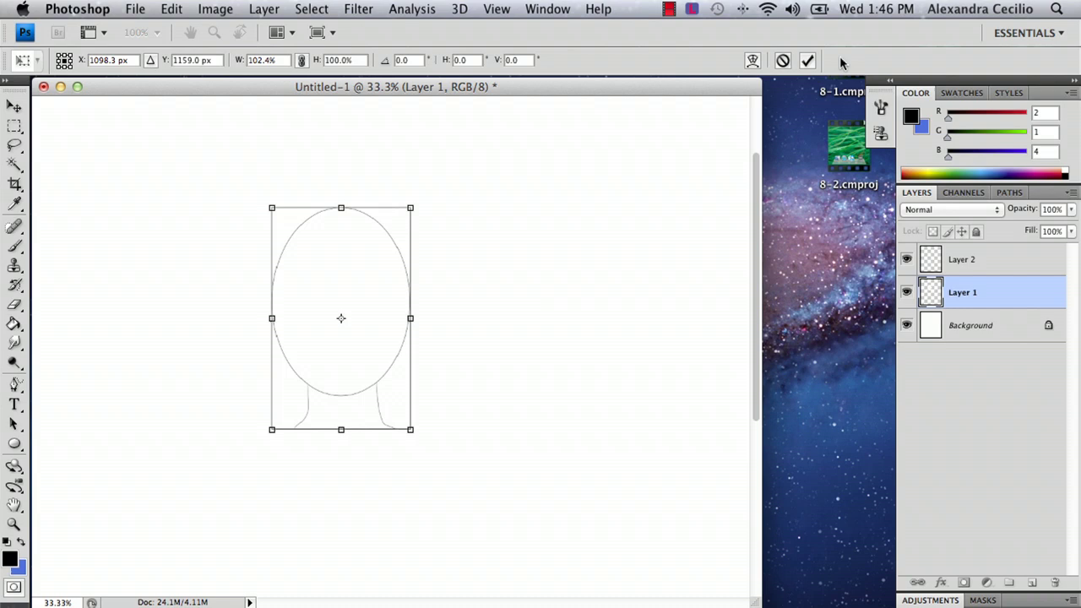
pyautogui.click(808, 59)
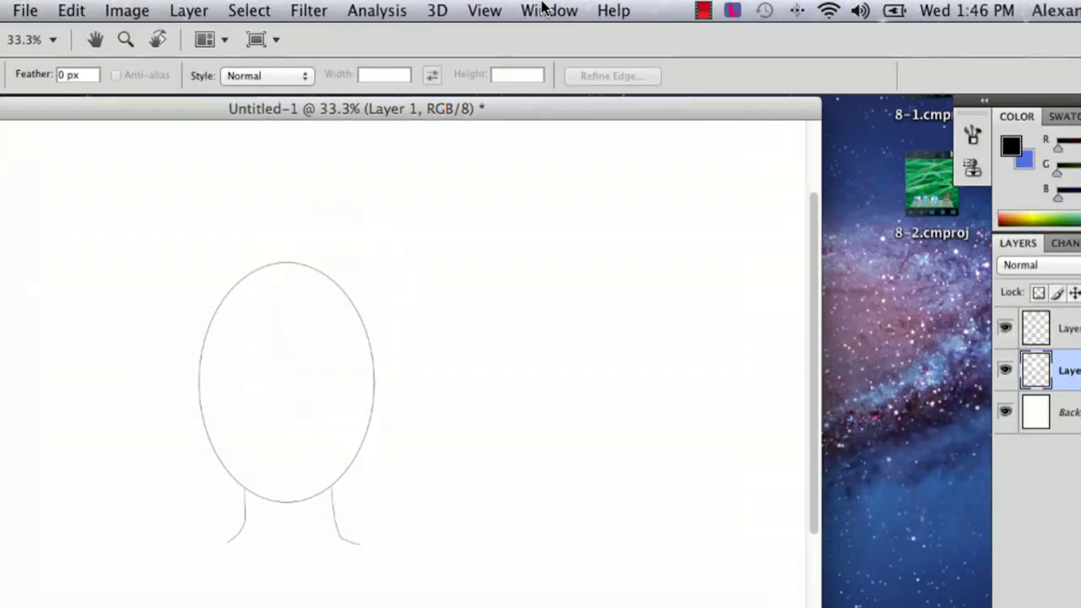
pyautogui.click(545, 10)
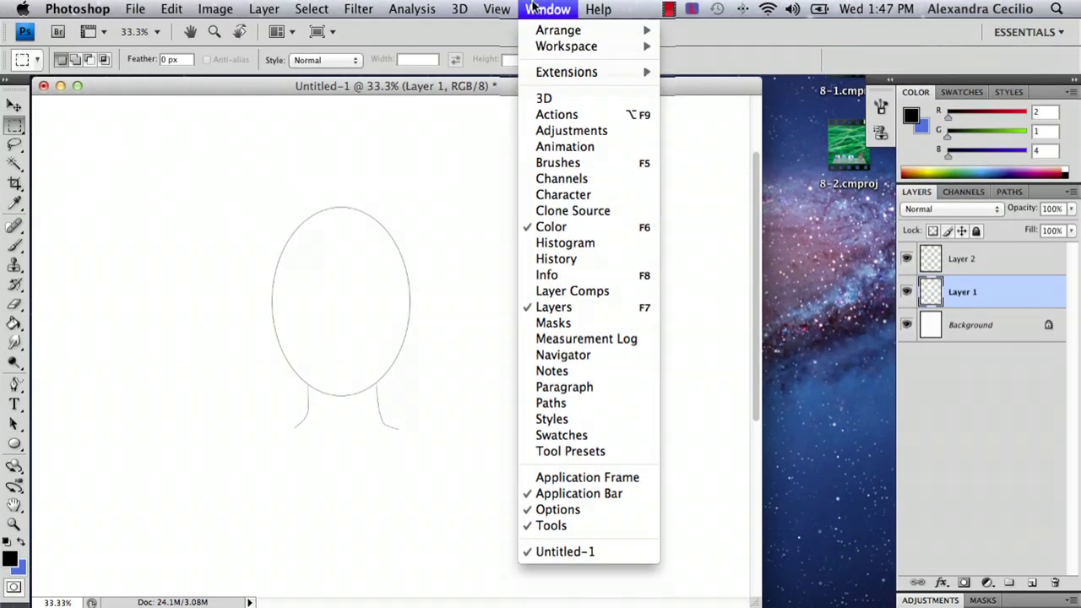
pyautogui.click(539, 12)
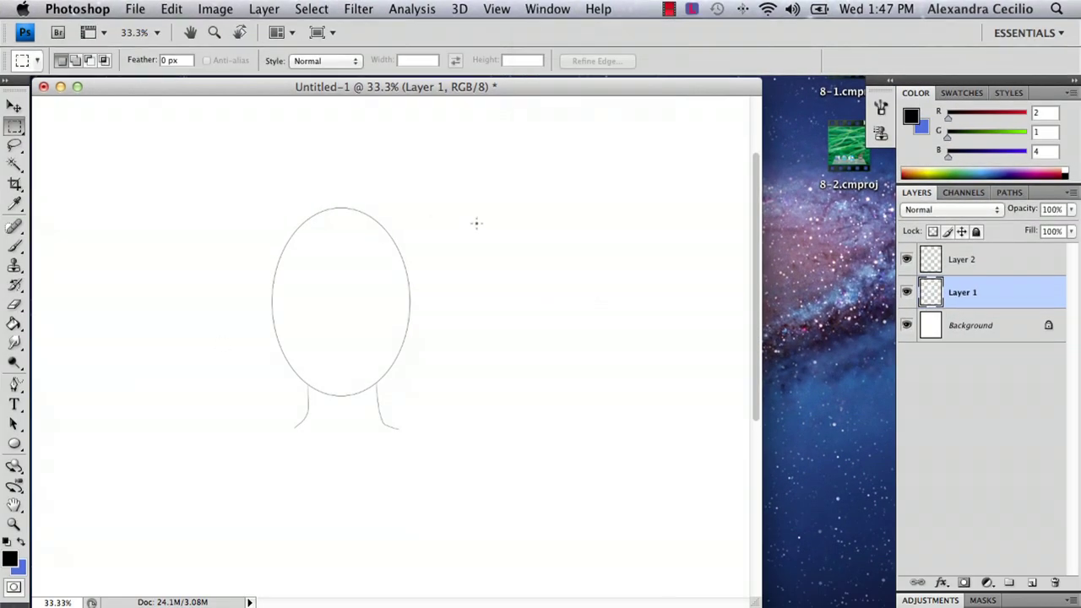
# Delete the old Layer 2 and add a fresh empty Layer 2 above Layer 1.
pyautogui.click(959, 260)
pyautogui.press('super+e')
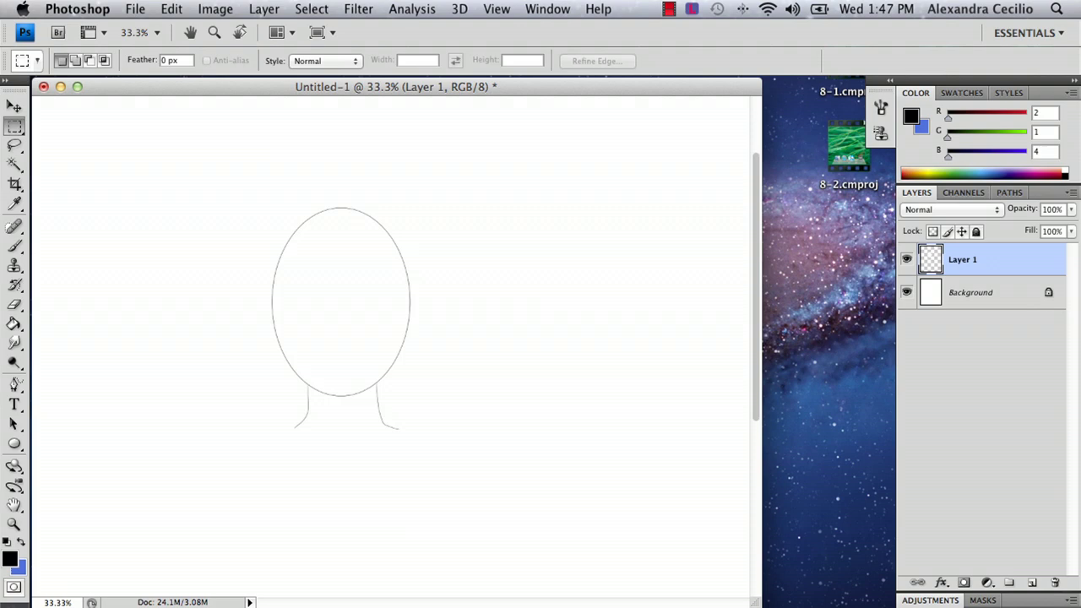
pyautogui.scroll(-2, 1037, 591)
pyautogui.click(1036, 589)
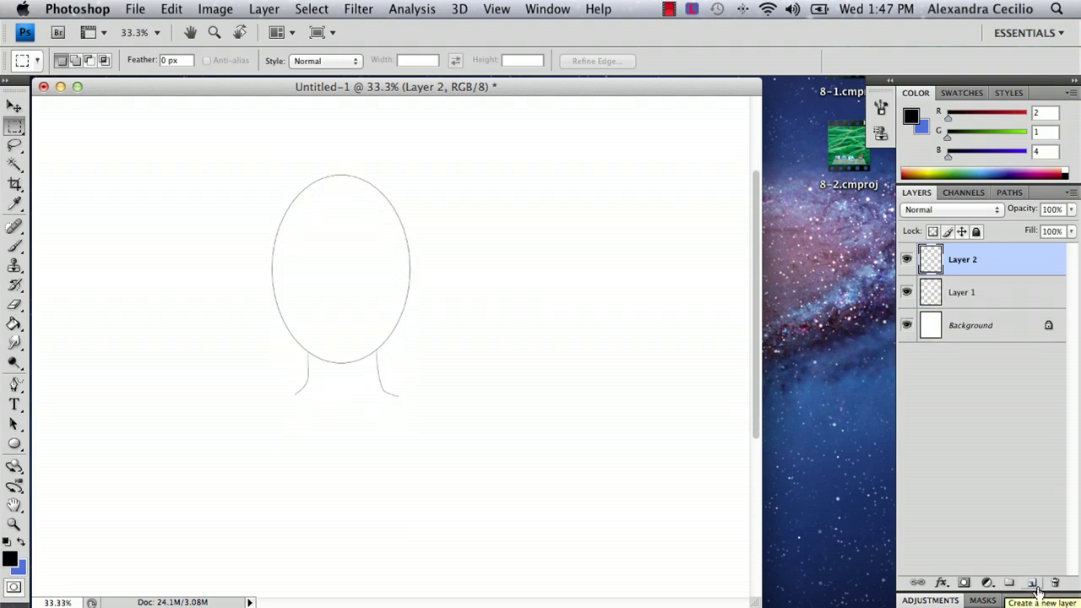
pyautogui.press('super+z')
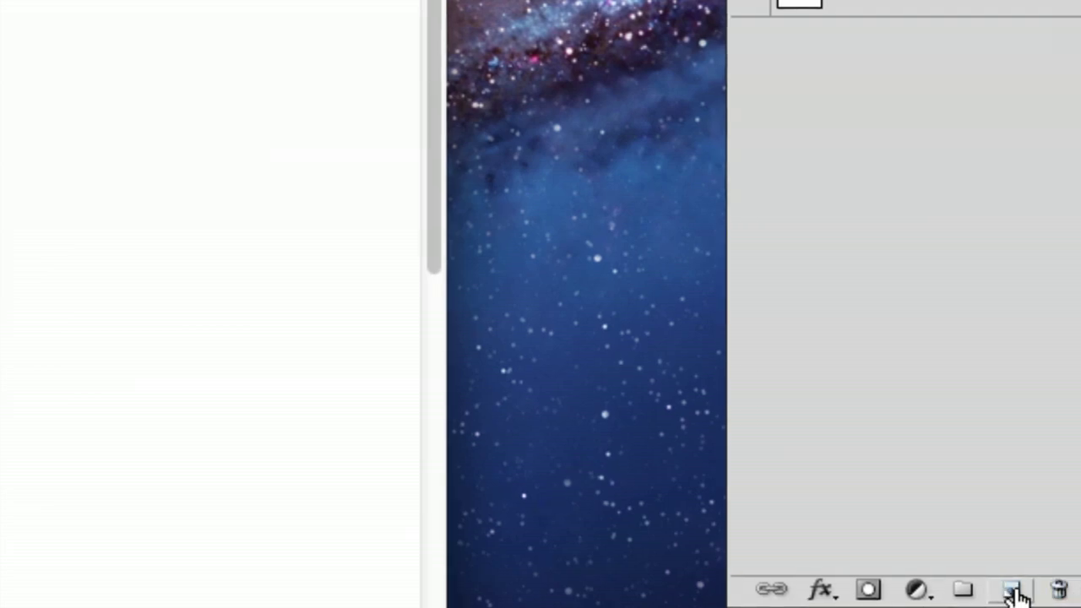
pyautogui.click(1014, 591)
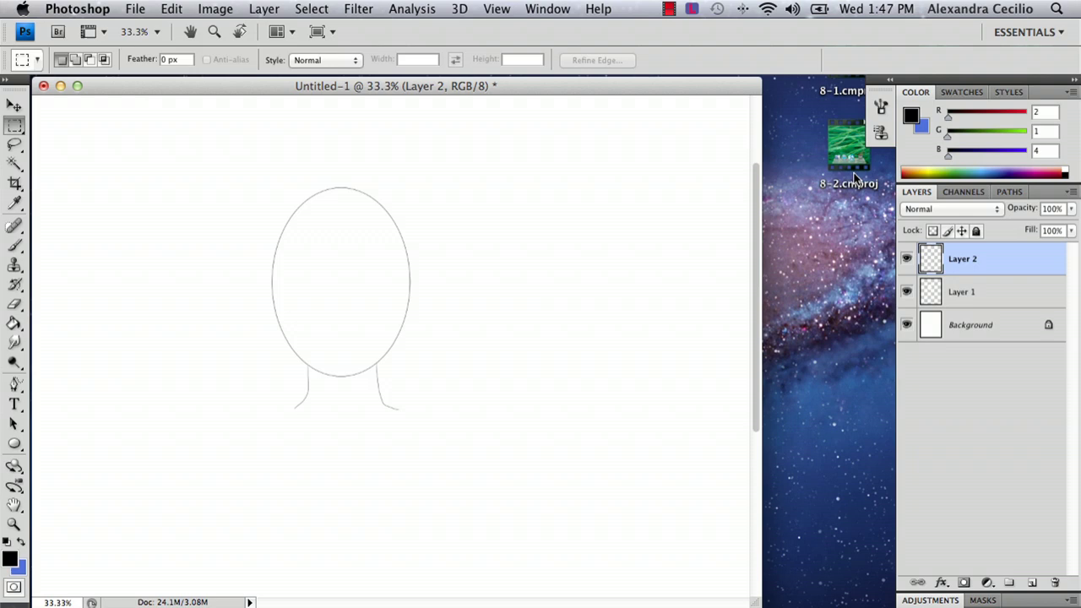
pyautogui.click(13, 265)
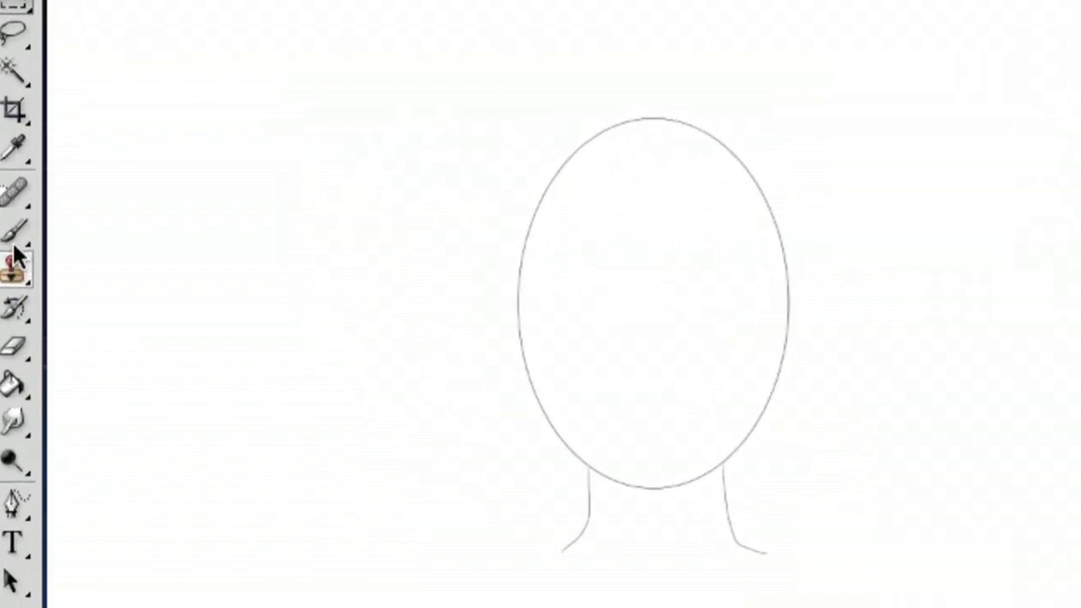
# Undo the test stroke across the head and set the Brush tool to a 3 px hard tip.
pyautogui.click(16, 231)
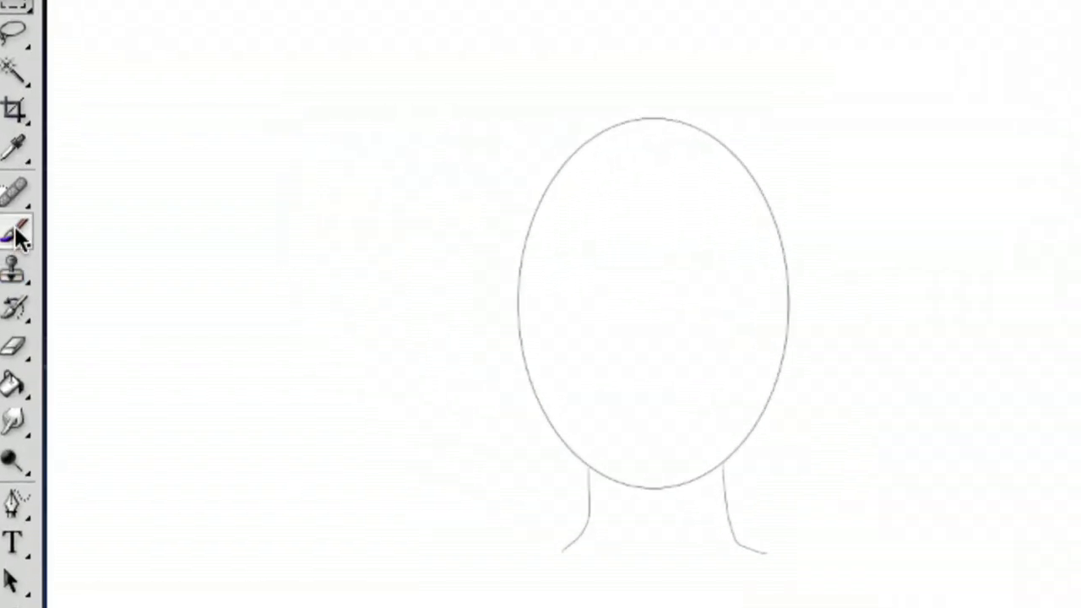
pyautogui.moveTo(19, 238); pyautogui.dragTo(95, 227)
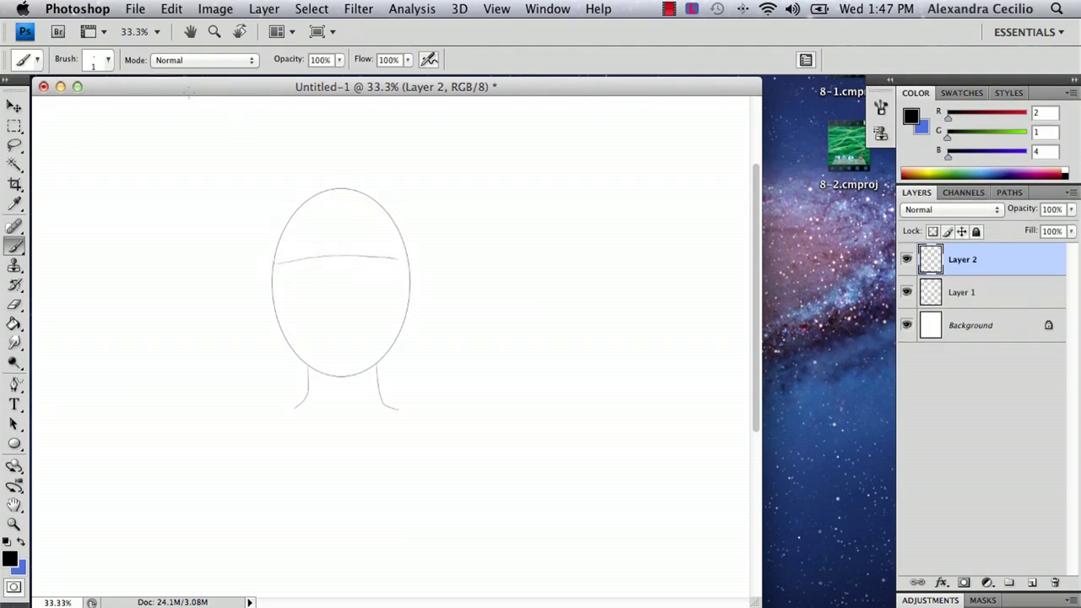
pyautogui.press('super+z')
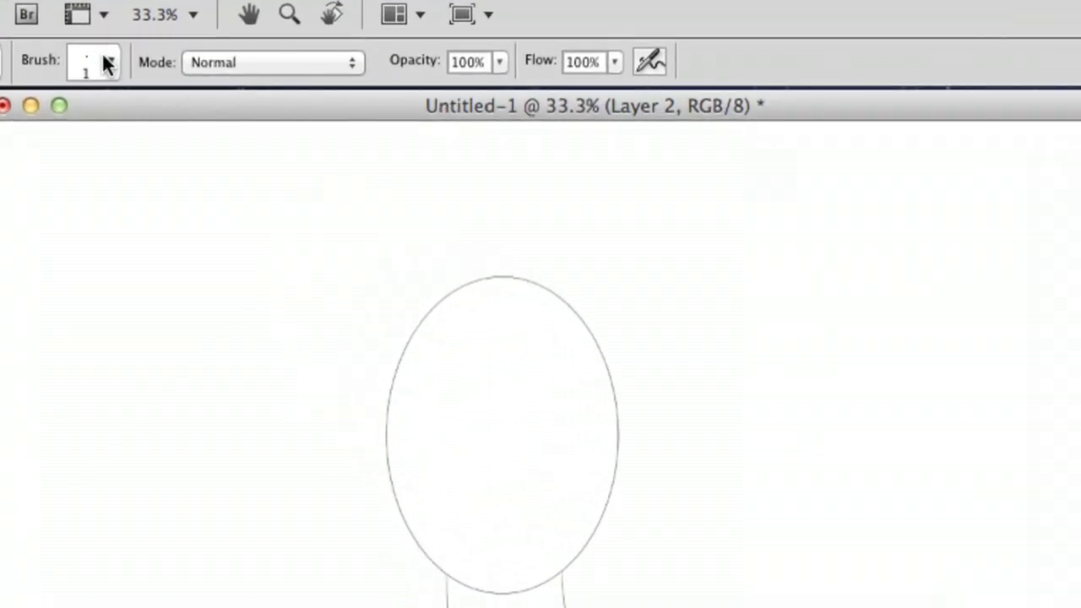
pyautogui.click(104, 61)
pyautogui.click(39, 198)
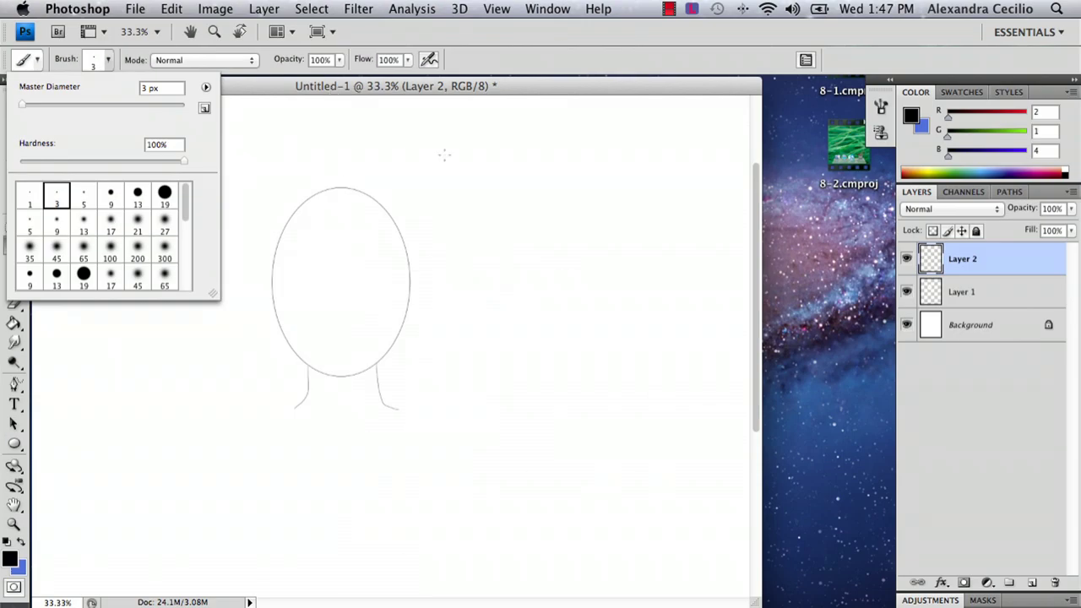
pyautogui.moveTo(456, 86); pyautogui.dragTo(507, 85)
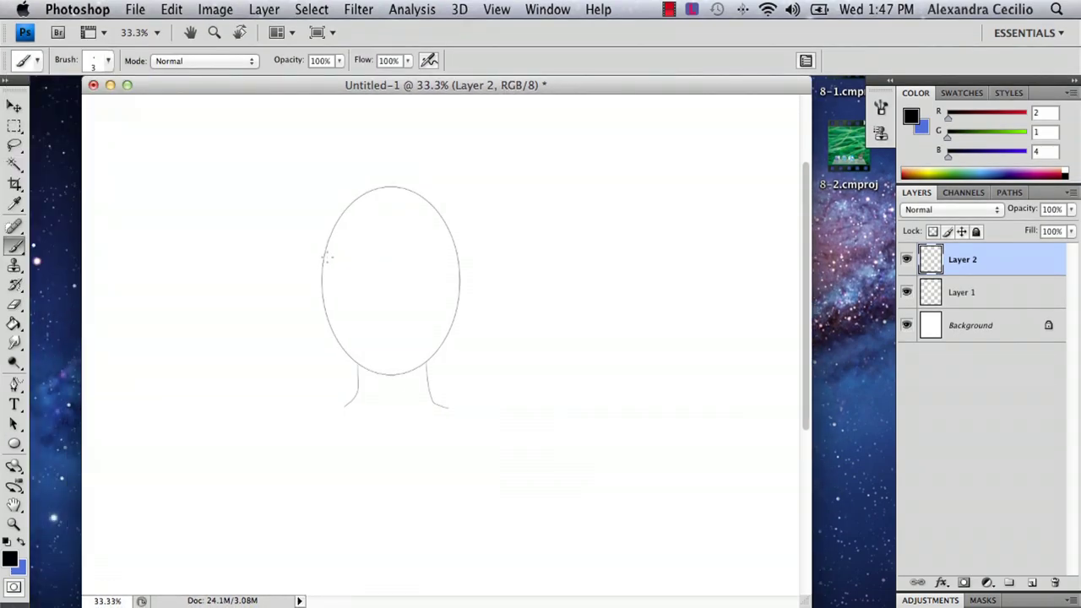
# Draw the hat's brim line across the forehead and its outline down to both earflaps.
pyautogui.moveTo(328, 262); pyautogui.dragTo(388, 255)
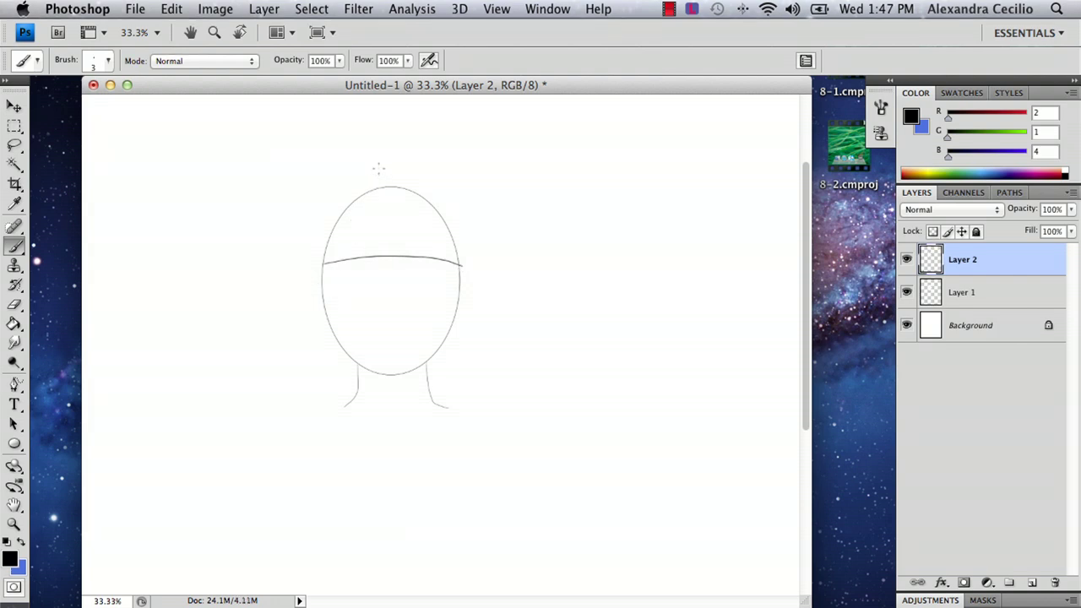
pyautogui.moveTo(379, 168); pyautogui.dragTo(323, 224)
pyautogui.moveTo(309, 315); pyautogui.dragTo(297, 350)
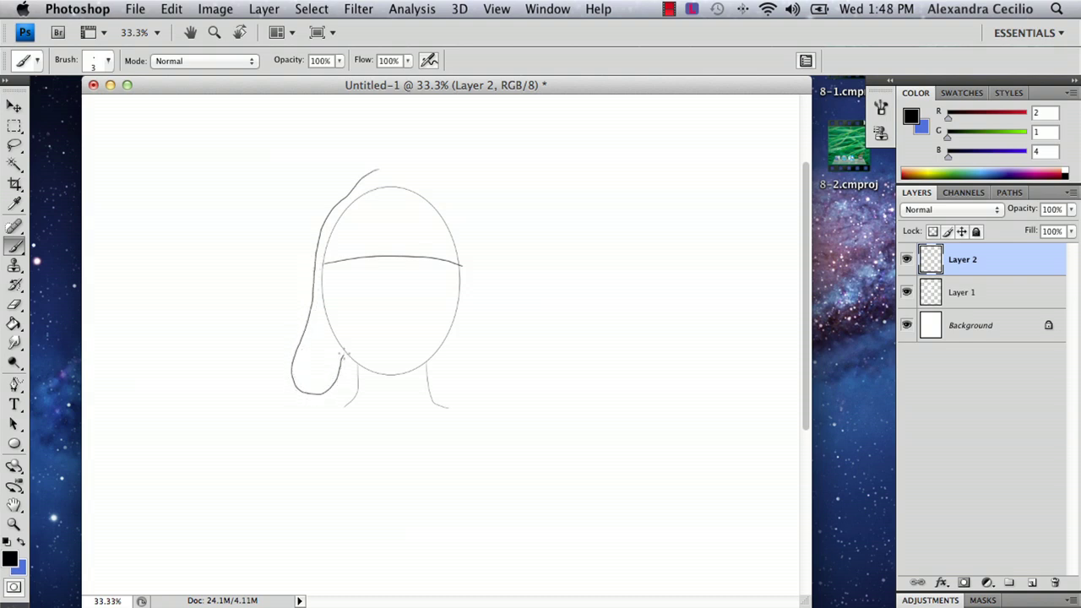
pyautogui.moveTo(415, 171)
pyautogui.mouseDown()
pyautogui.moveTo(440, 191)
pyautogui.moveTo(403, 168)
pyautogui.moveTo(438, 181)
pyautogui.moveTo(478, 271)
pyautogui.mouseUp()
pyautogui.press('super+z')
pyautogui.moveTo(485, 353)
pyautogui.mouseDown()
pyautogui.moveTo(473, 393)
pyautogui.moveTo(444, 385)
pyautogui.mouseUp()
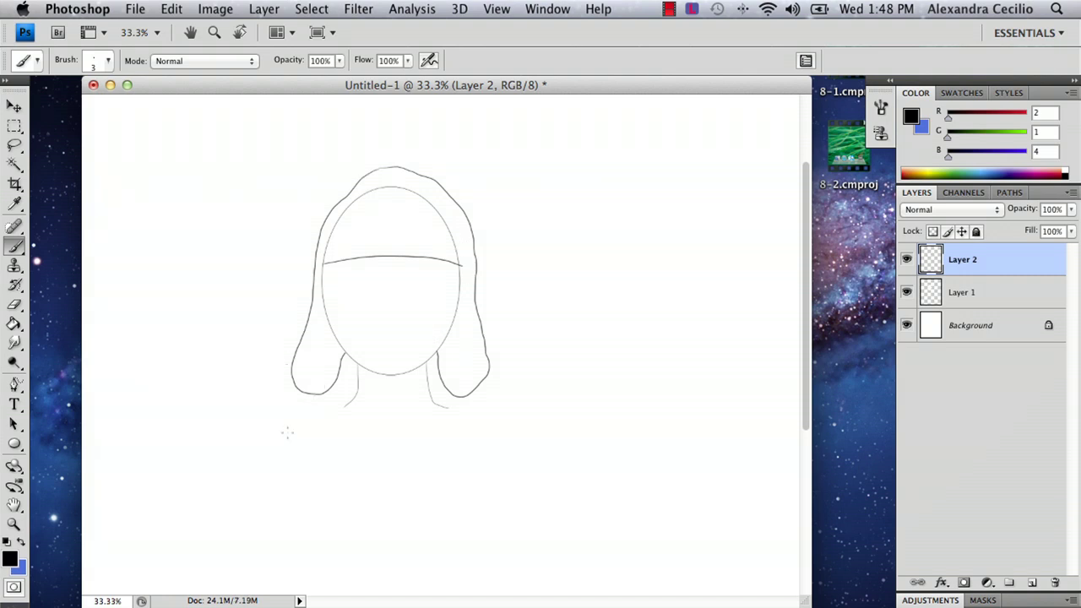
# Draw strings below both earflaps and a pompom on the crown, undoing the first pompom attempt.
pyautogui.moveTo(301, 394)
pyautogui.mouseDown()
pyautogui.moveTo(282, 411)
pyautogui.moveTo(285, 432)
pyautogui.moveTo(291, 414)
pyautogui.mouseUp()
pyautogui.moveTo(476, 388); pyautogui.dragTo(484, 427)
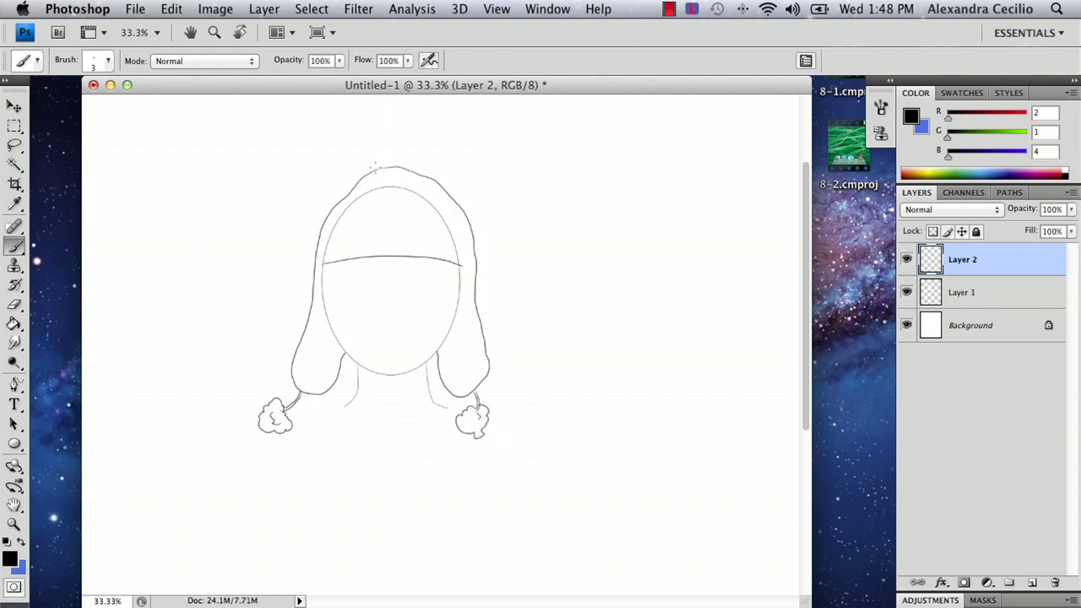
pyautogui.moveTo(373, 147)
pyautogui.mouseDown()
pyautogui.moveTo(389, 127)
pyautogui.moveTo(407, 132)
pyautogui.moveTo(419, 141)
pyautogui.moveTo(416, 160)
pyautogui.moveTo(399, 148)
pyautogui.moveTo(424, 139)
pyautogui.moveTo(433, 165)
pyautogui.moveTo(404, 172)
pyautogui.mouseUp()
pyautogui.press('super+z')
pyautogui.press('super+z')
pyautogui.press('super+z')
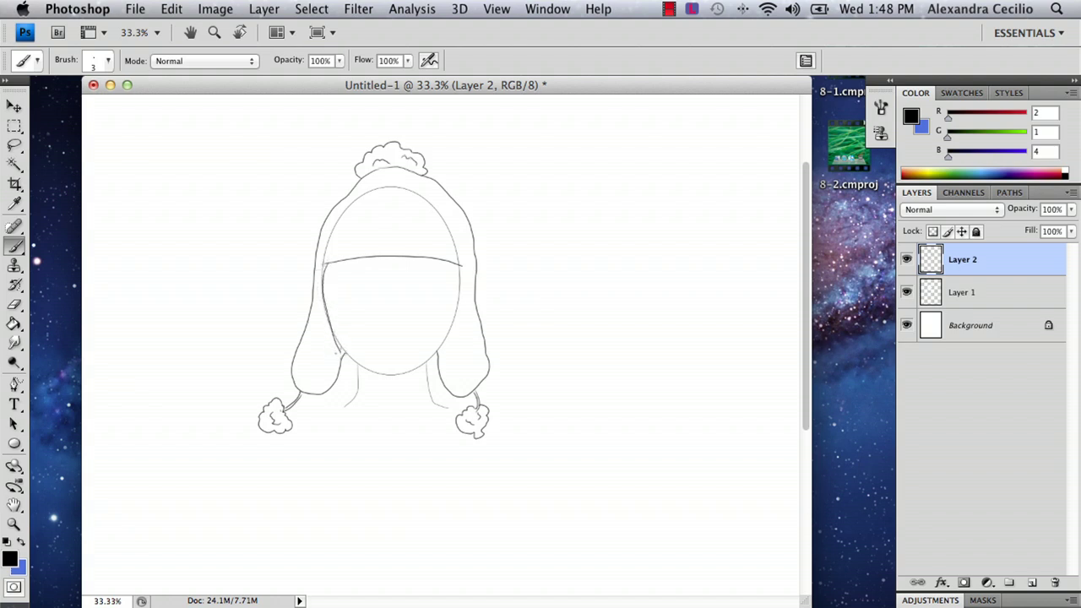
# Remove the faint stroke beside the face and draw the cuff band's top edge with ribbing lines.
pyautogui.press('super+z')
pyautogui.moveTo(324, 266)
pyautogui.mouseDown()
pyautogui.moveTo(327, 240)
pyautogui.moveTo(384, 223)
pyautogui.moveTo(452, 231)
pyautogui.moveTo(462, 265)
pyautogui.mouseUp()
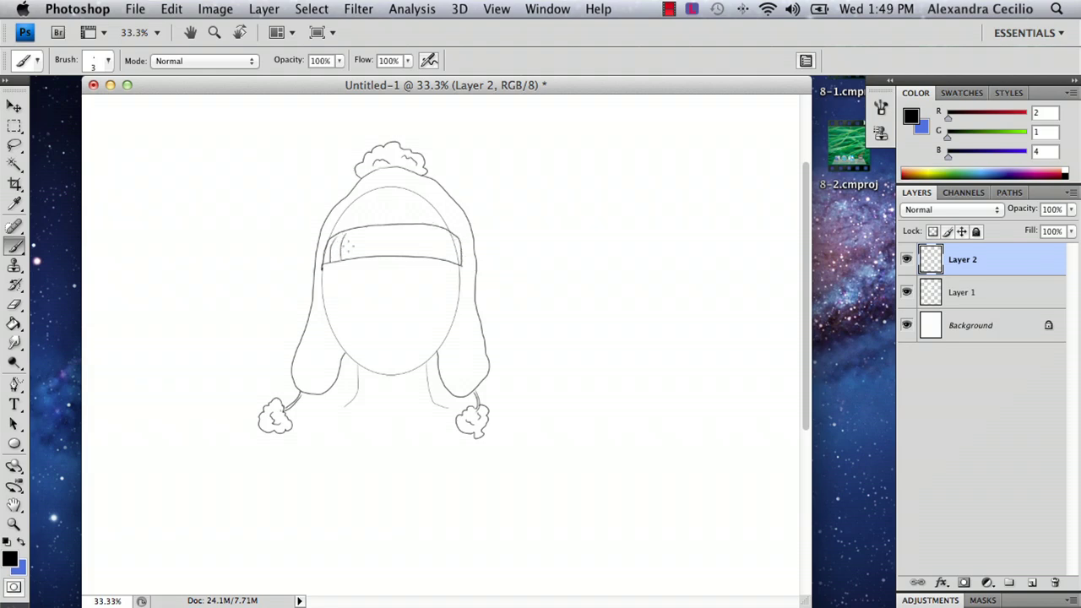
pyautogui.moveTo(355, 240)
pyautogui.mouseDown()
pyautogui.moveTo(351, 261)
pyautogui.moveTo(360, 256)
pyautogui.mouseUp()
pyautogui.moveTo(411, 226); pyautogui.dragTo(405, 255)
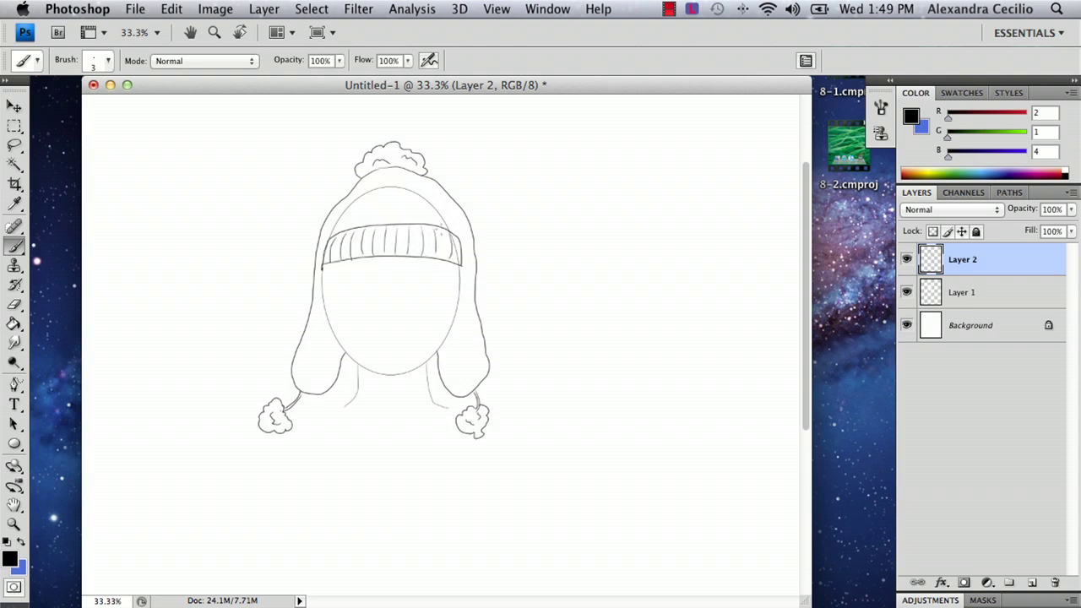
# Check the hat by toggling Layer 1's visibility, undoing a stray curve across the lower face.
pyautogui.click(907, 292)
pyautogui.click(907, 294)
pyautogui.moveTo(343, 353)
pyautogui.mouseDown()
pyautogui.moveTo(361, 331)
pyautogui.moveTo(399, 322)
pyautogui.mouseUp()
pyautogui.press('super+z')
pyautogui.press('super+z')
pyautogui.click(906, 293)
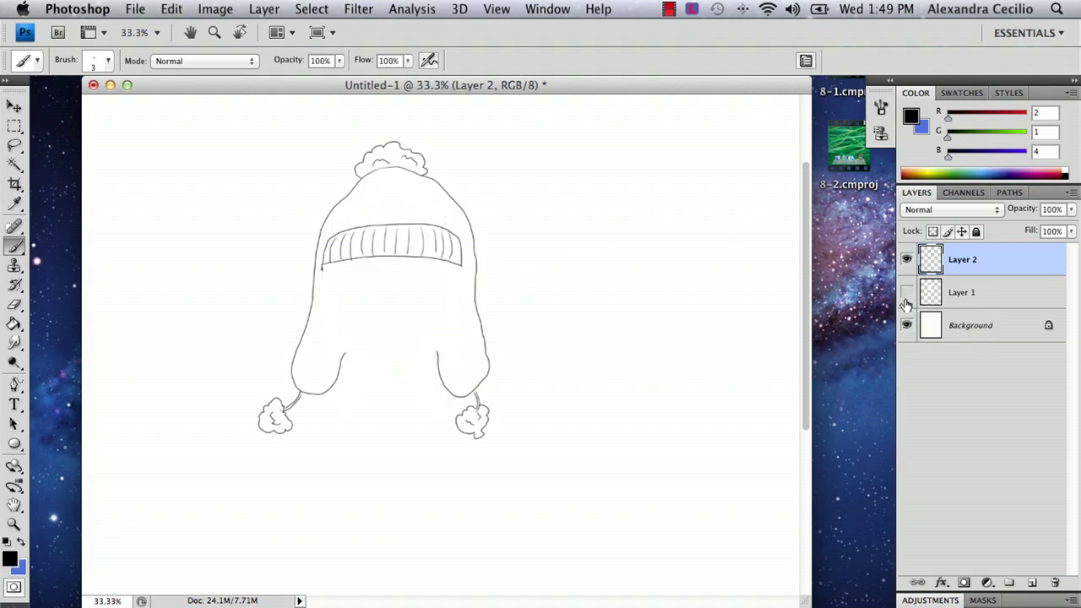
pyautogui.click(907, 292)
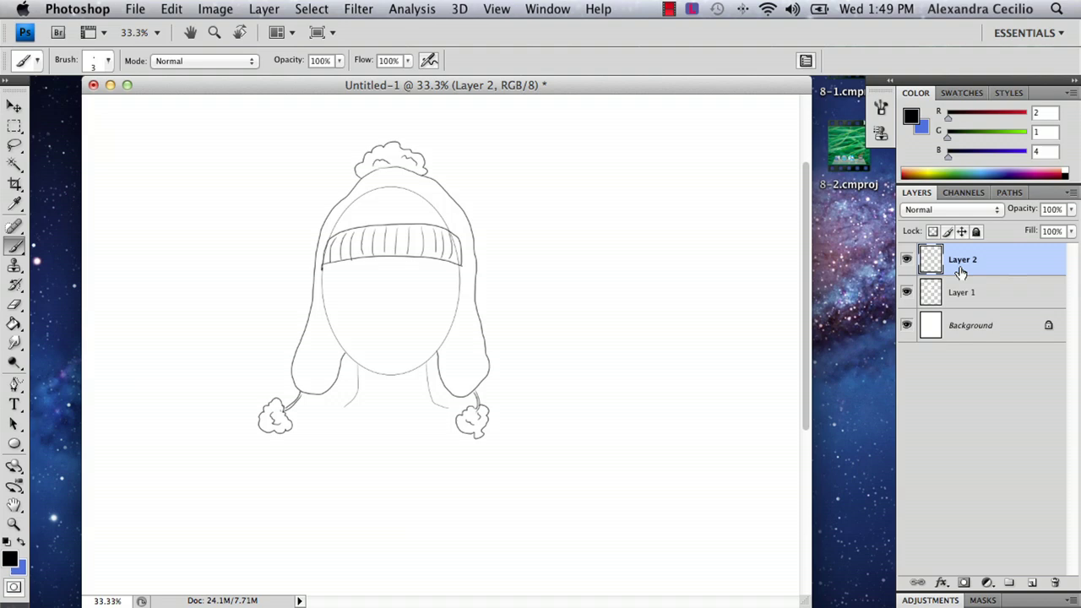
# Add Layer 3 above Layer 1 with a blue foreground colour and an 11 px brush.
pyautogui.click(962, 297)
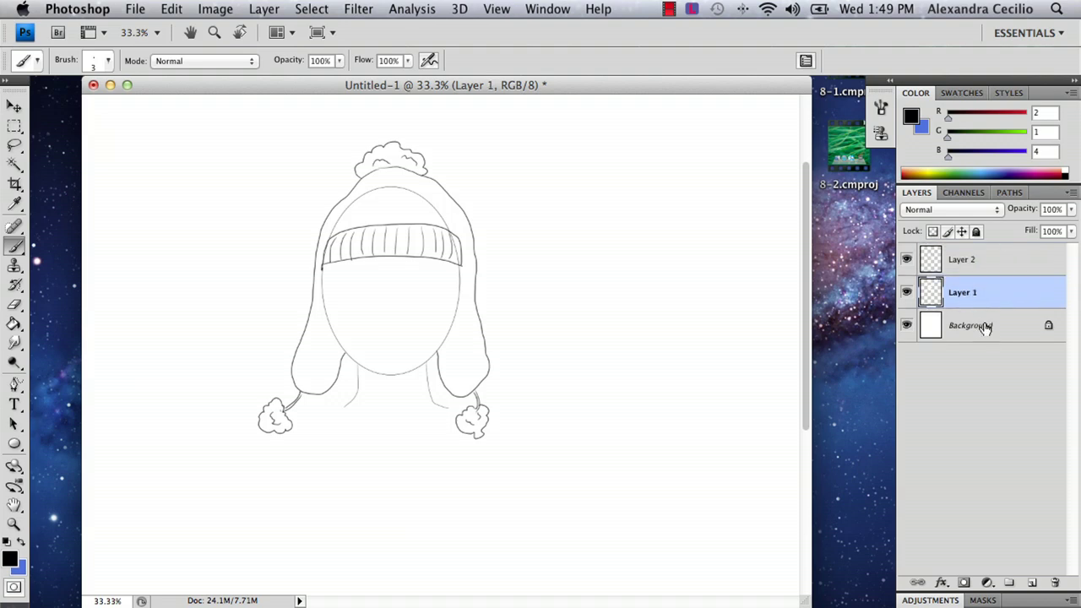
pyautogui.click(1032, 583)
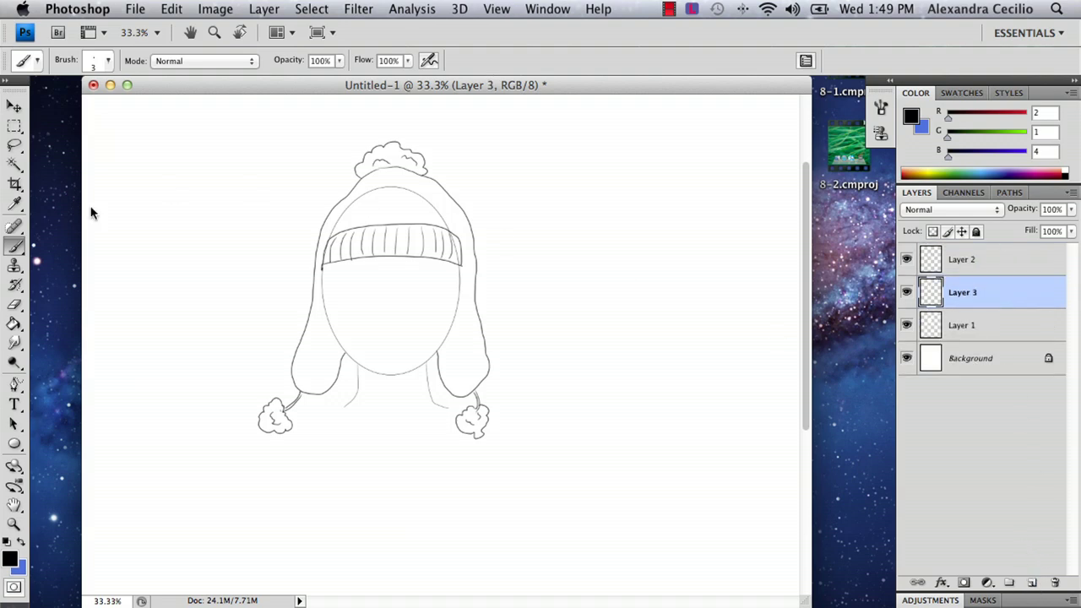
pyautogui.click(21, 544)
pyautogui.click(10, 557)
pyautogui.click(686, 153)
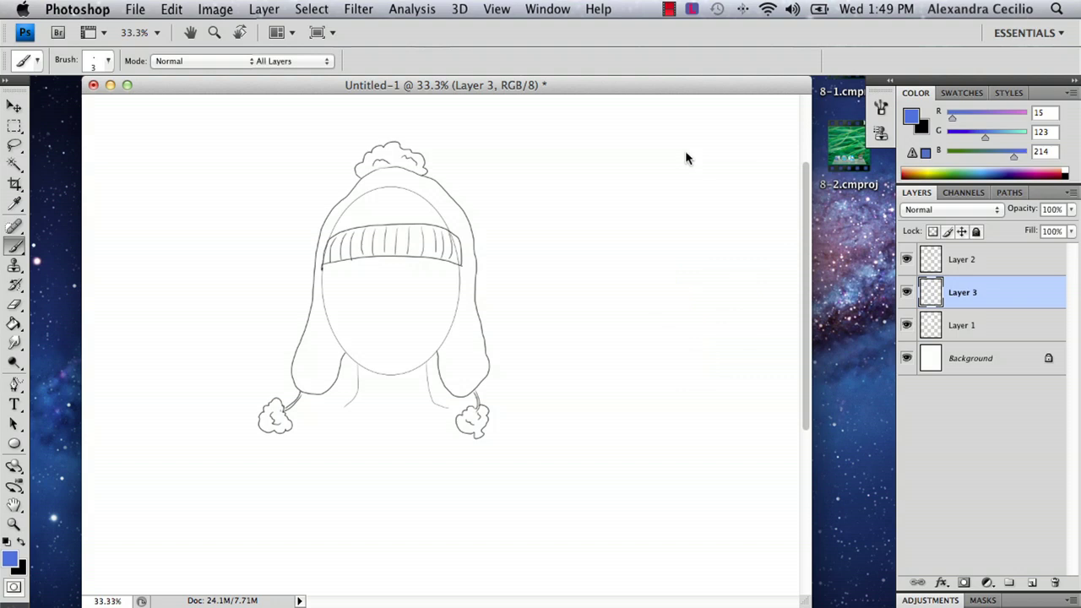
pyautogui.click(108, 61)
pyautogui.moveTo(22, 108); pyautogui.dragTo(28, 108)
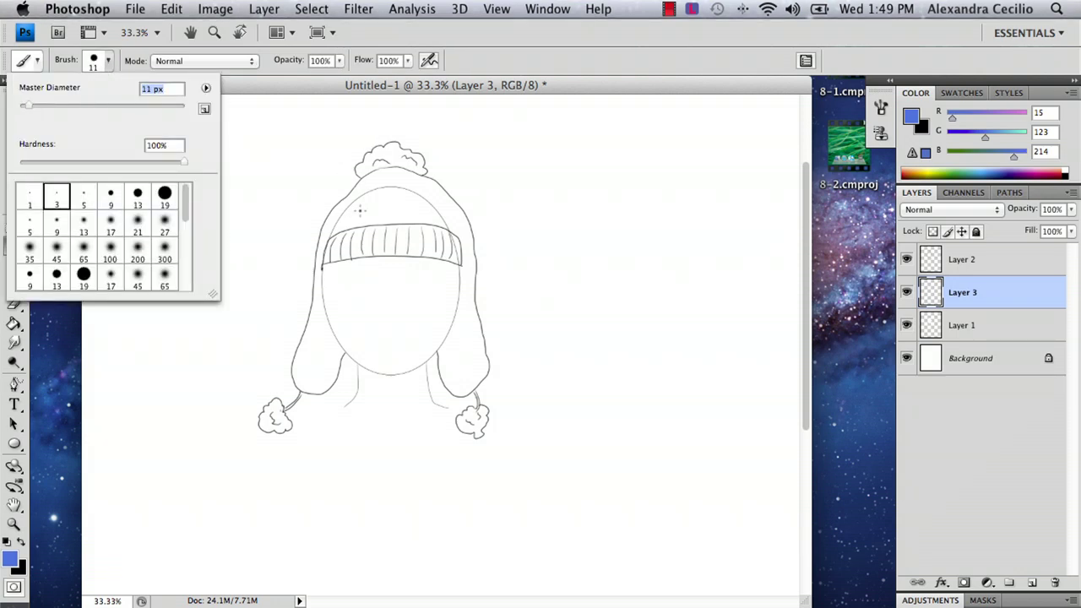
# Paint blue down the hat's left edge from the crown over the left ear flap.
pyautogui.moveTo(342, 211)
pyautogui.mouseDown()
pyautogui.moveTo(346, 200)
pyautogui.moveTo(318, 240)
pyautogui.moveTo(366, 184)
pyautogui.mouseUp()
pyautogui.click(14, 304)
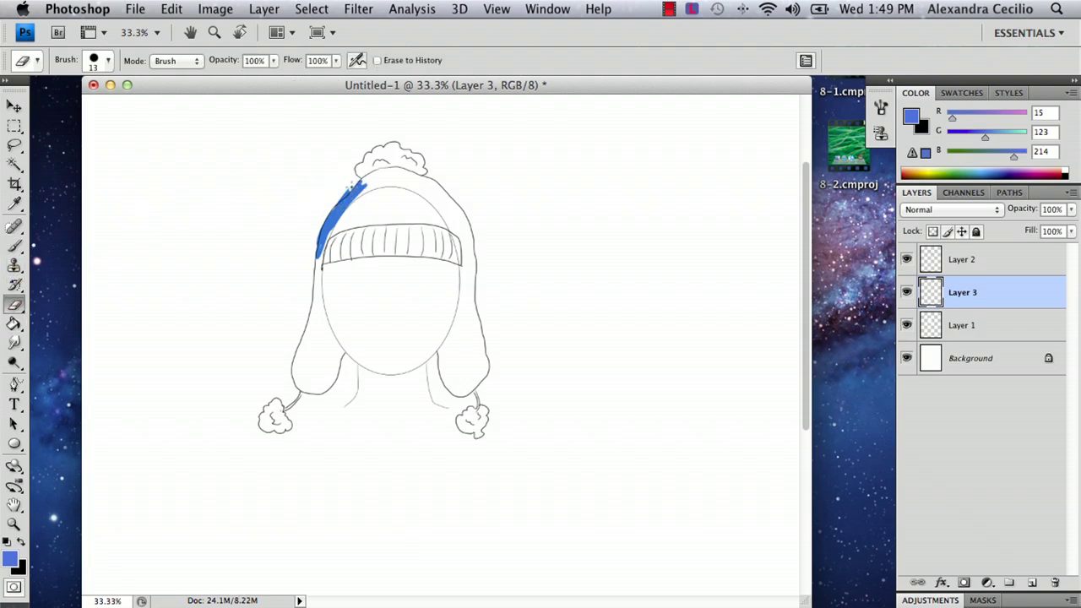
pyautogui.click(13, 248)
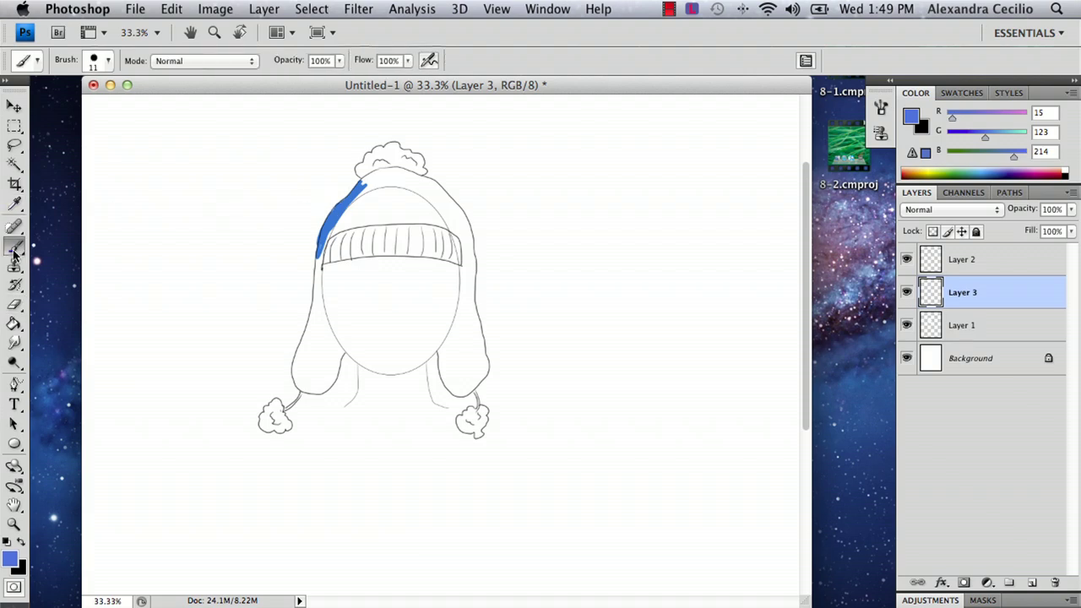
pyautogui.moveTo(319, 254); pyautogui.dragTo(313, 275)
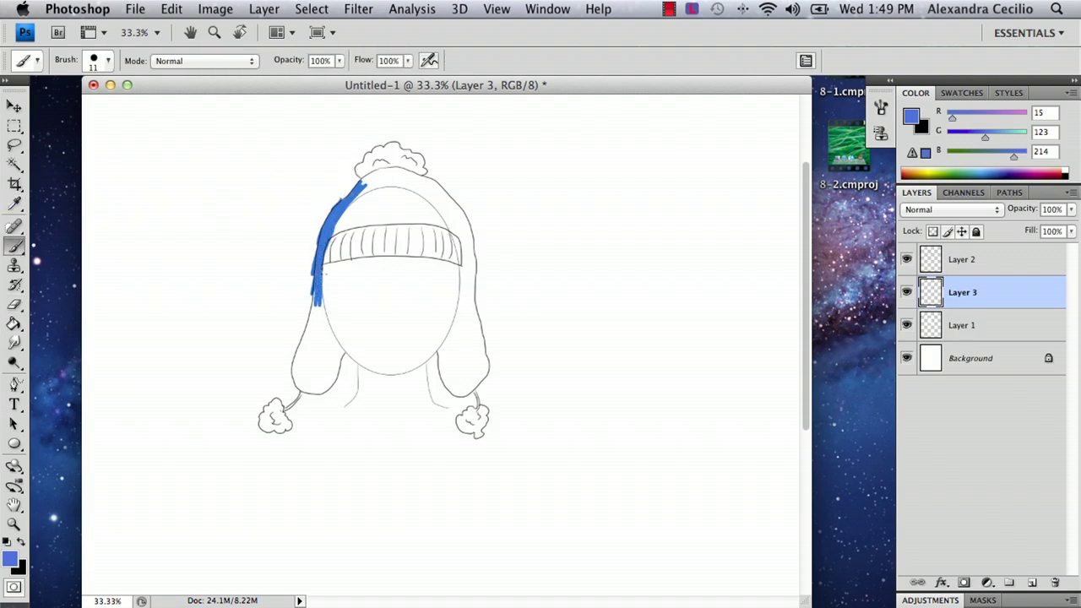
pyautogui.moveTo(324, 273); pyautogui.dragTo(307, 324)
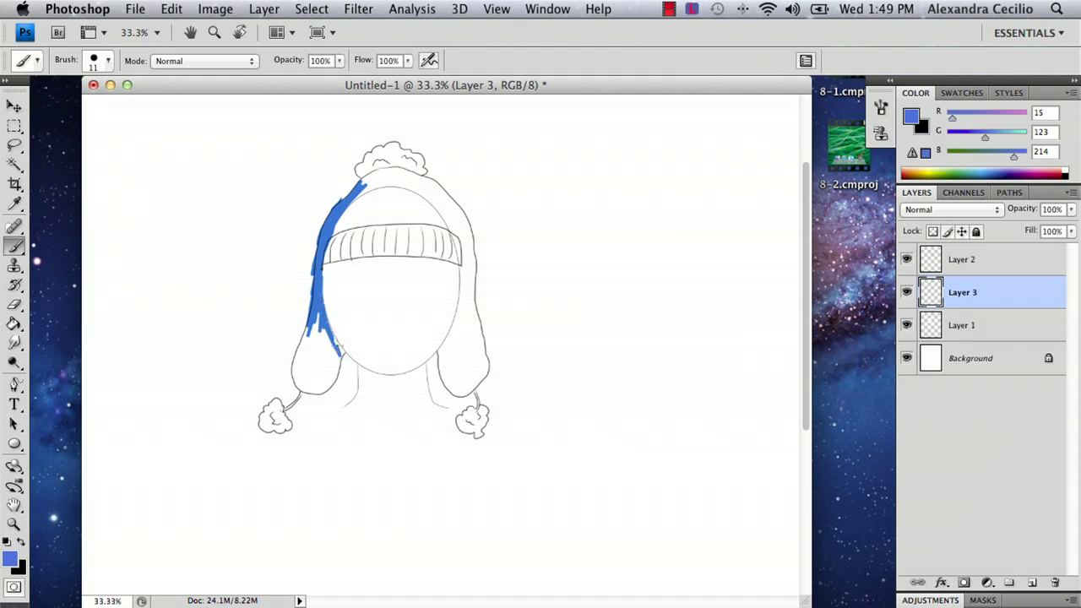
pyautogui.moveTo(336, 362); pyautogui.dragTo(308, 313)
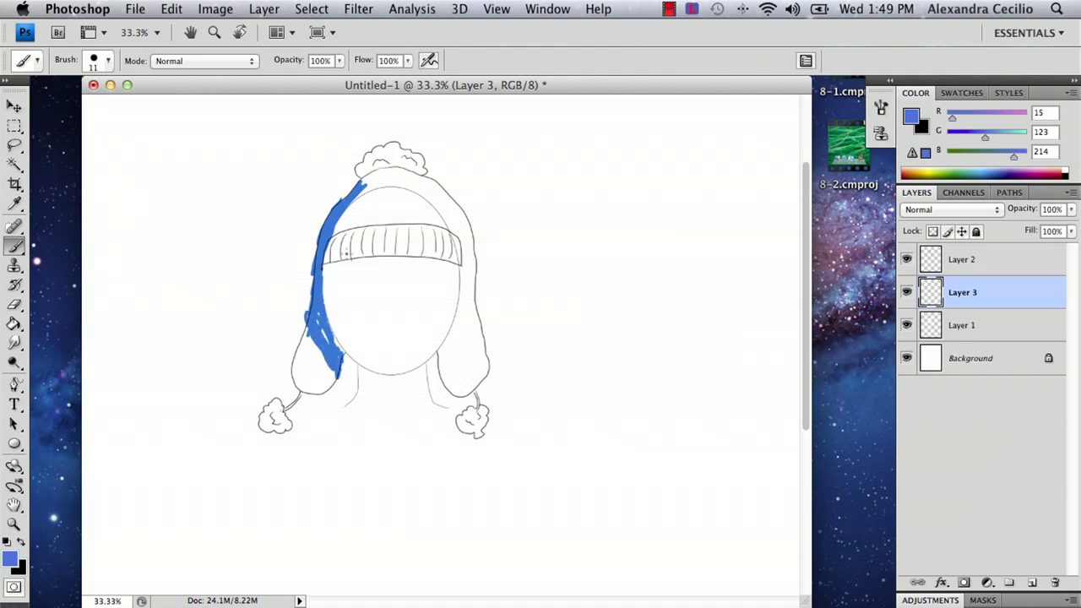
# Try clipping Layer 3, undo it, and move Layer 3 above Layer 2.
pyautogui.rightClick(961, 303)
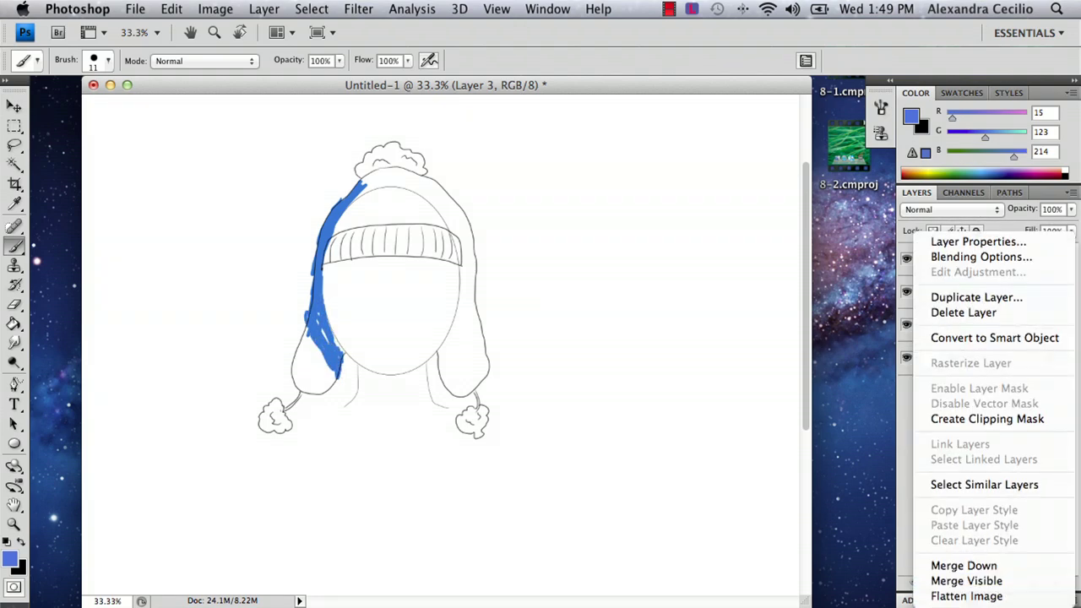
pyautogui.click(993, 420)
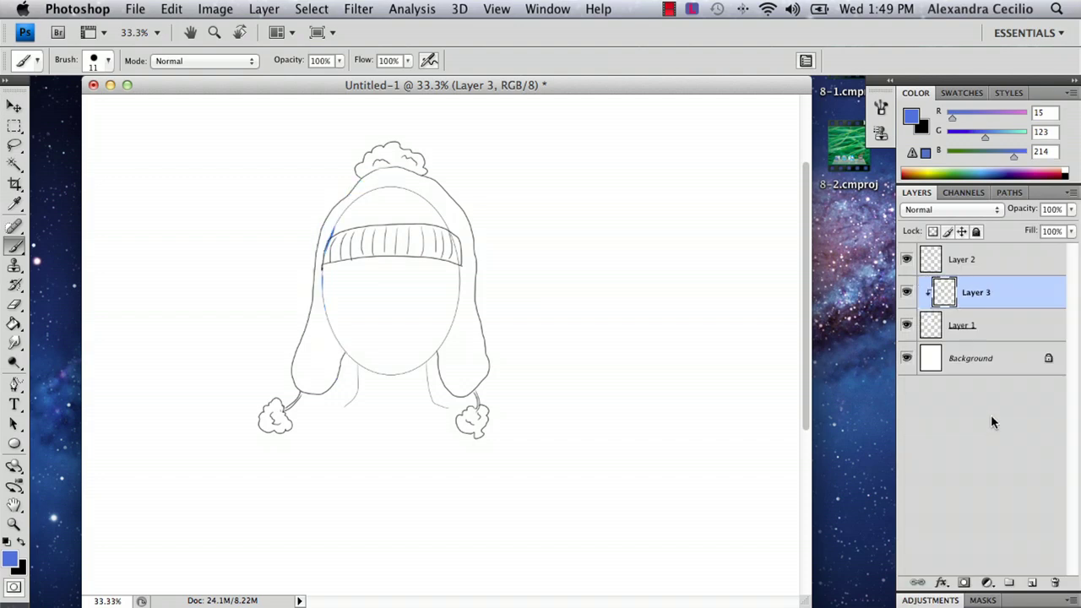
pyautogui.press('super+z')
pyautogui.moveTo(1013, 297); pyautogui.dragTo(983, 250)
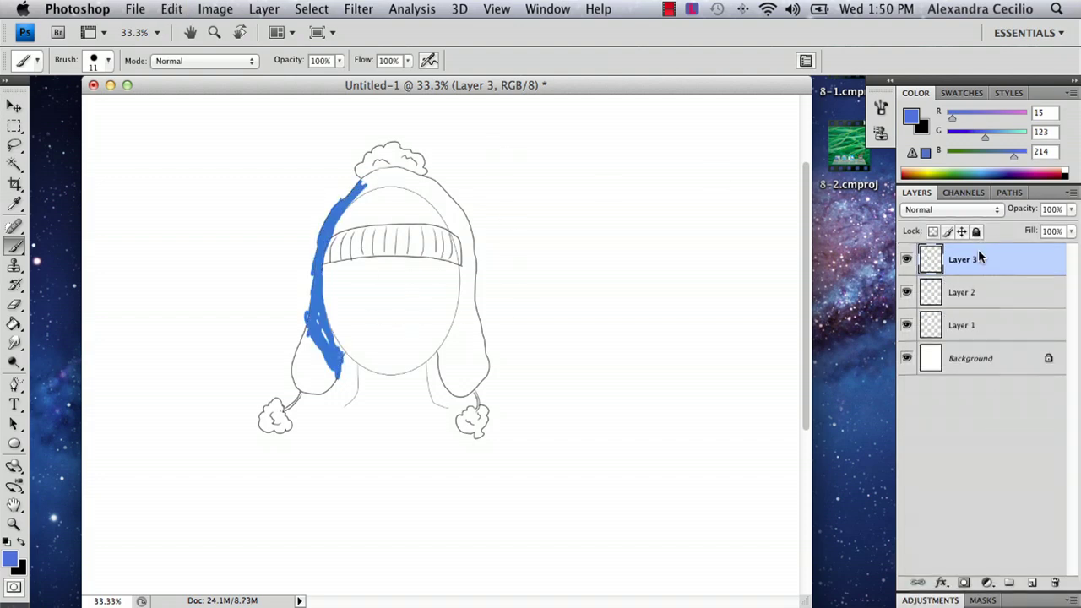
pyautogui.rightClick(980, 257)
pyautogui.click(980, 421)
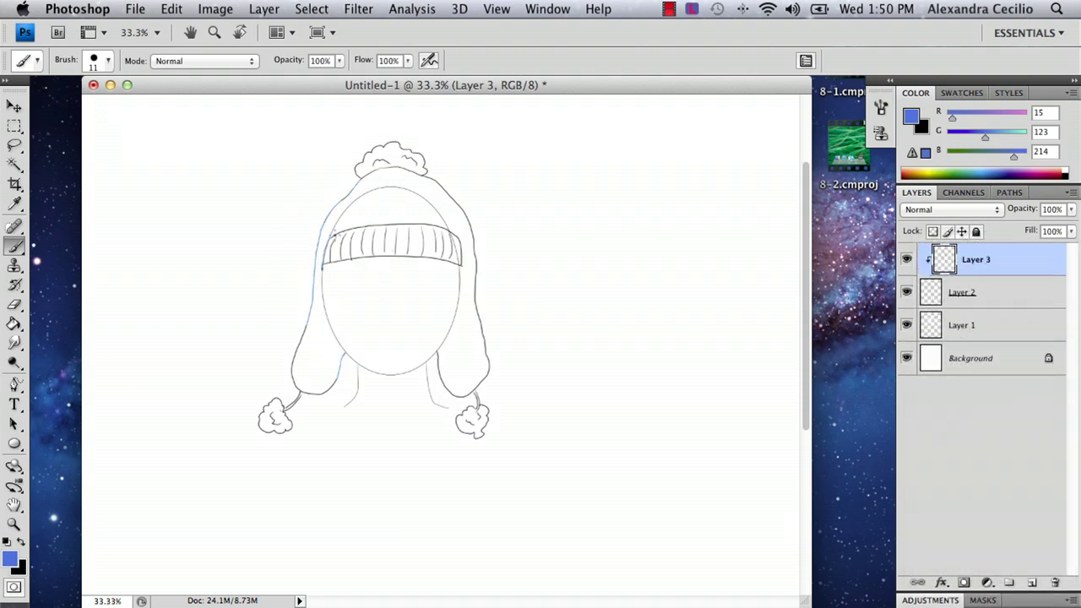
pyautogui.press('super+z')
# Test clipping Layer 2 to the layer below several times, undoing each attempt.
pyautogui.moveTo(975, 294)
pyautogui.mouseDown()
pyautogui.moveTo(972, 256)
pyautogui.moveTo(982, 257)
pyautogui.mouseUp()
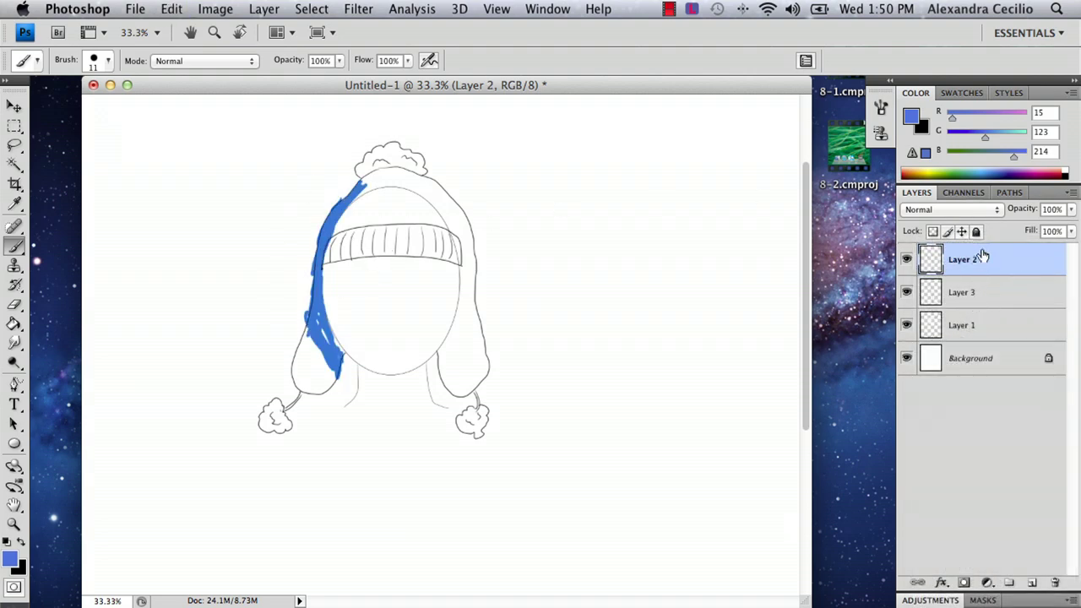
pyautogui.rightClick(974, 240)
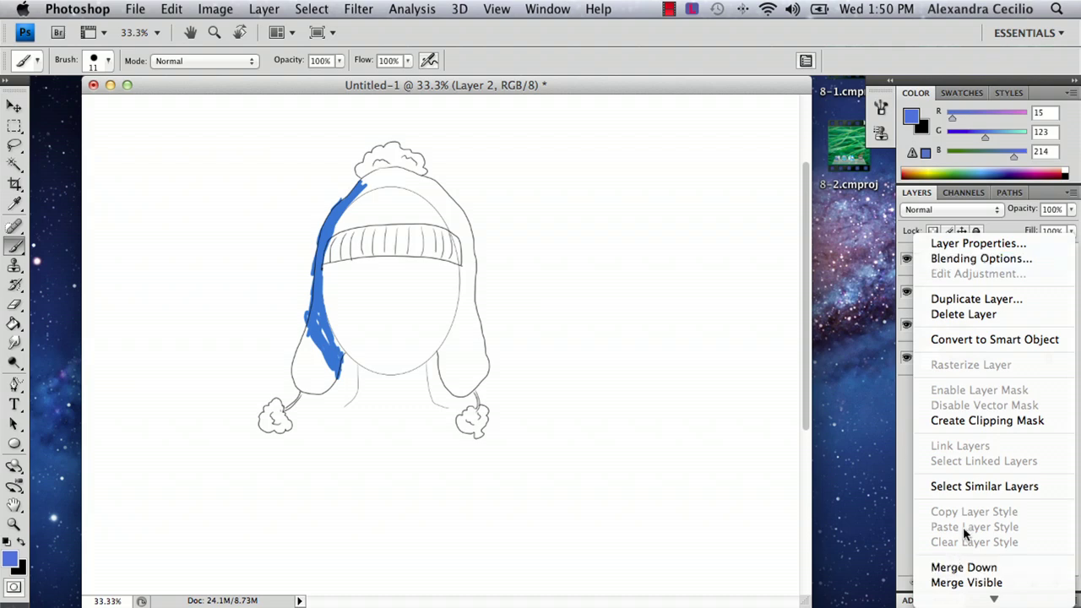
pyautogui.click(971, 421)
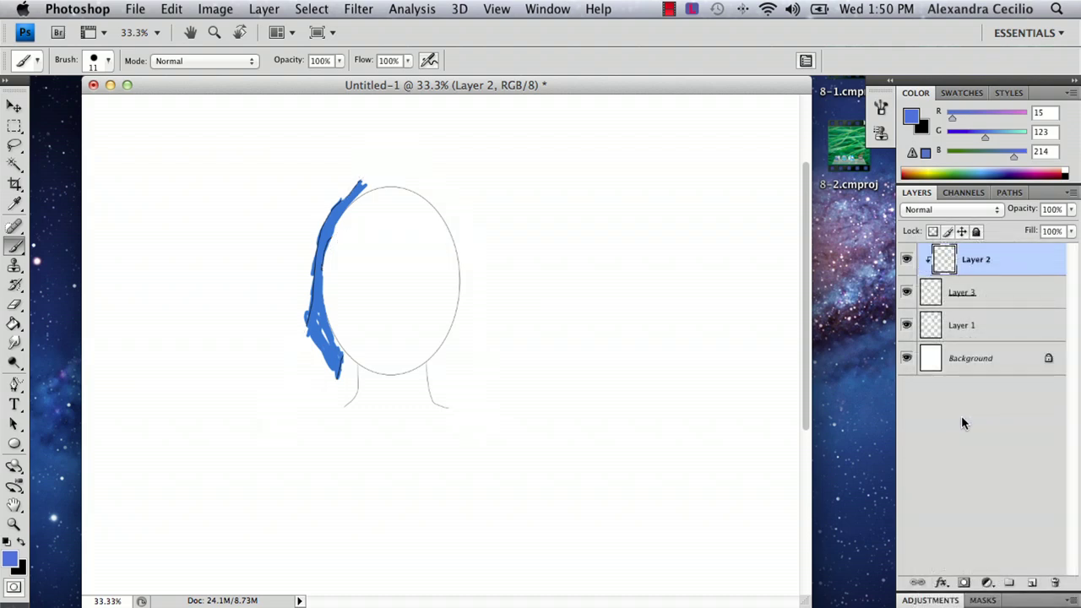
pyautogui.press('super+z')
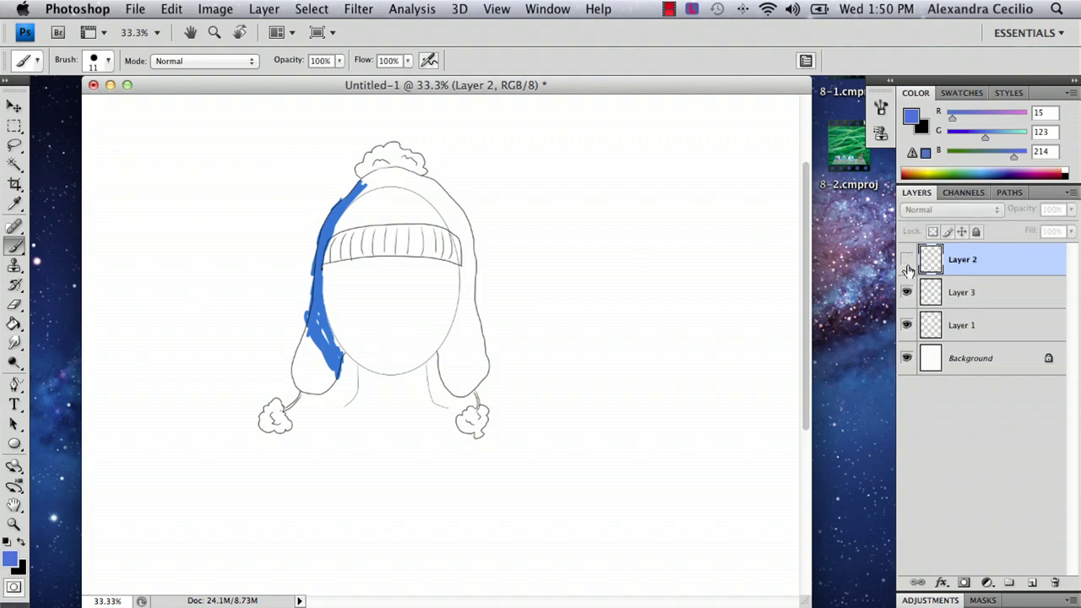
pyautogui.keyDown('alt'); pyautogui.click(980, 277); pyautogui.keyUp('alt')
pyautogui.keyDown('alt'); pyautogui.click(980, 277); pyautogui.keyUp('alt')
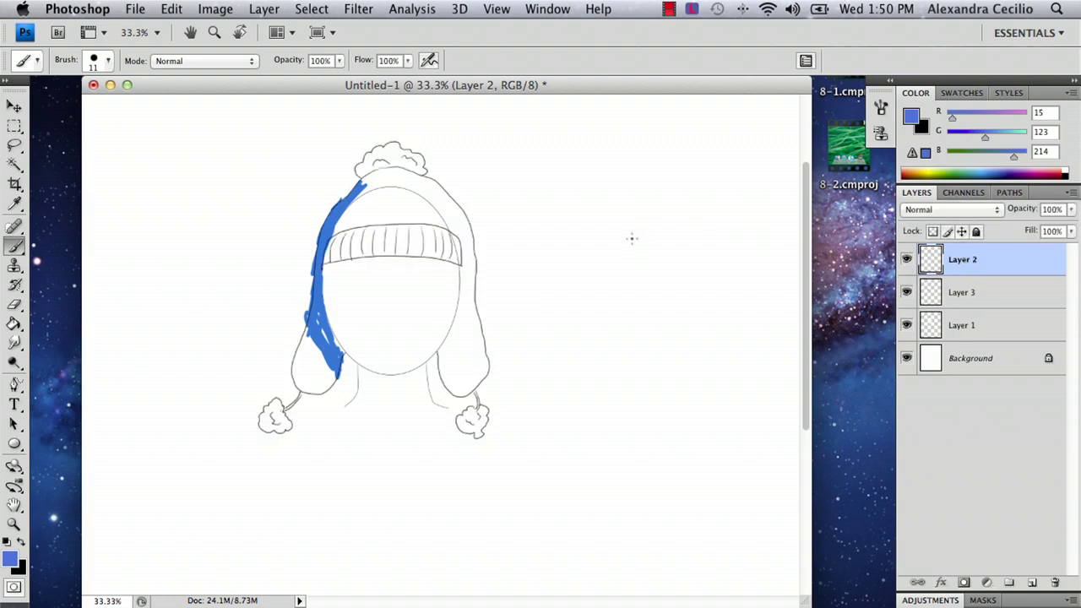
pyautogui.rightClick(912, 262)
pyautogui.click(1007, 429)
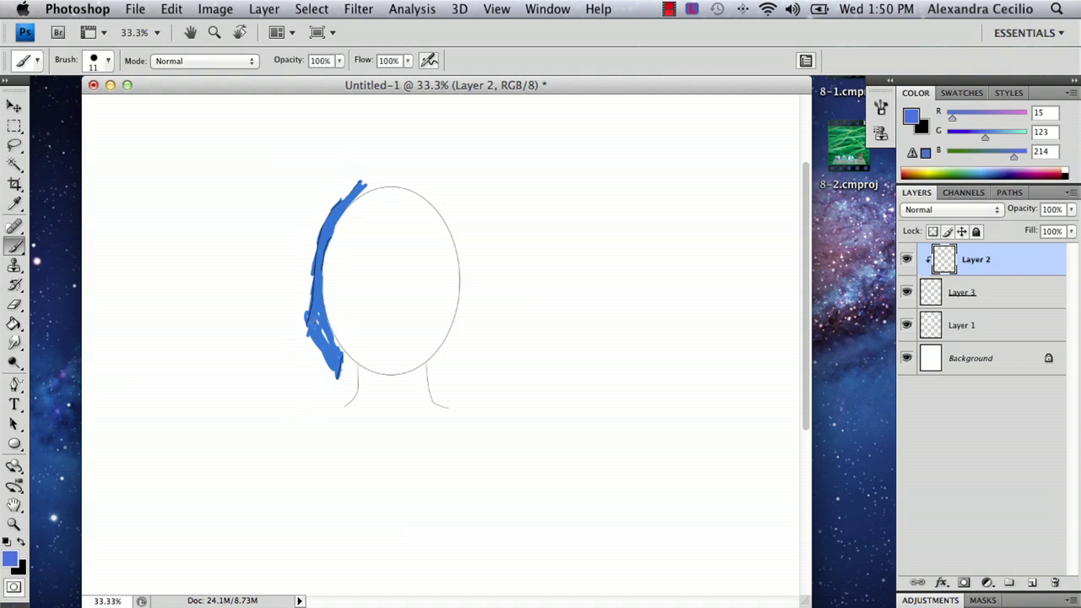
pyautogui.press('super+z')
# Step back the layer changes and repaint a thinner blue stroke down the hat's left side.
pyautogui.press('super+alt+z')
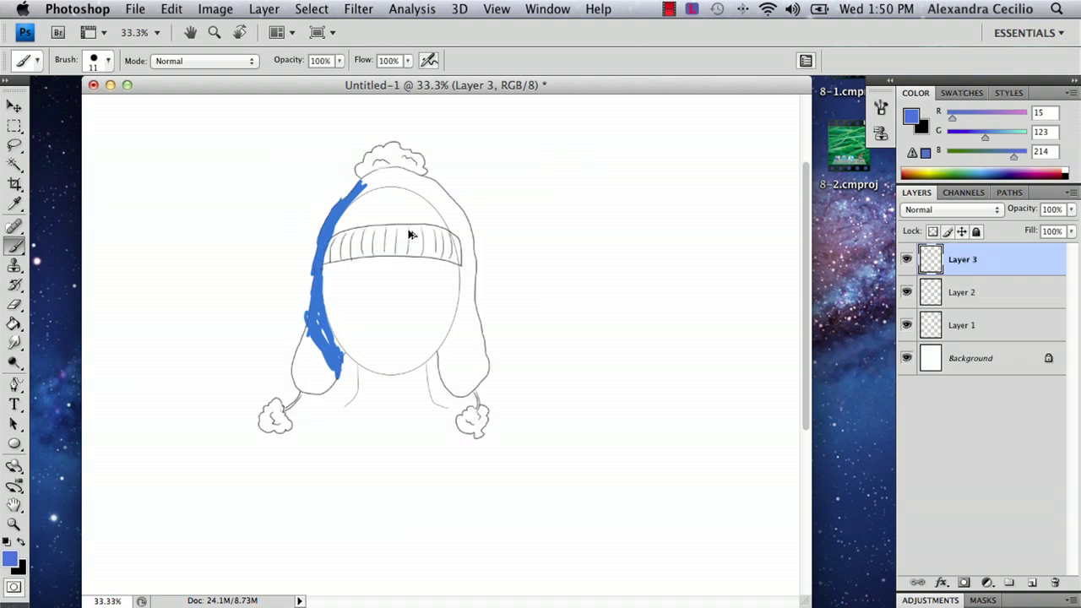
pyautogui.press('super+alt+z')
pyautogui.press('super+alt+z')
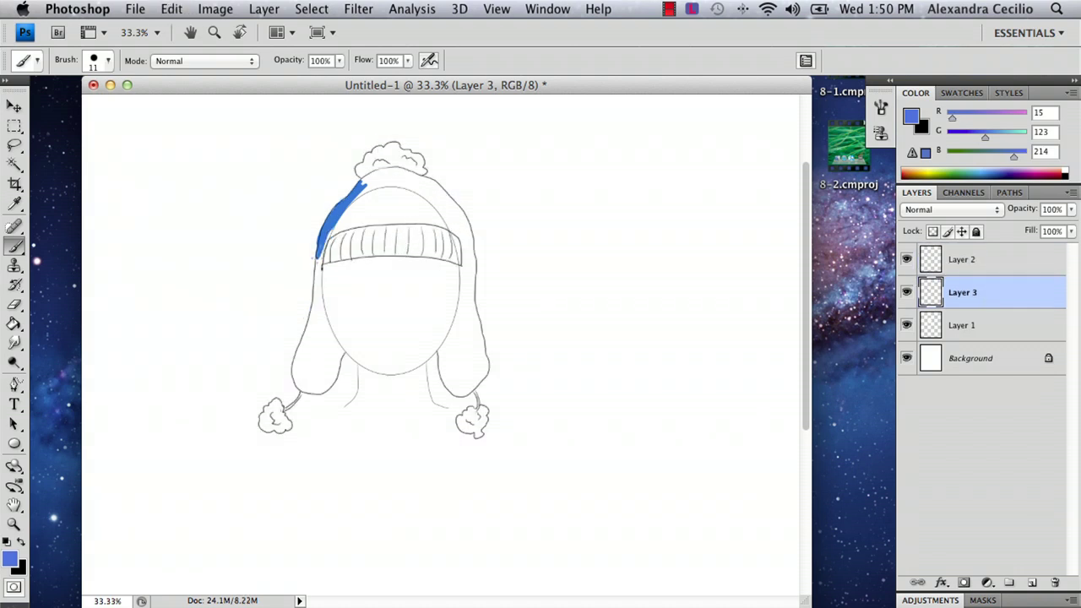
pyautogui.moveTo(325, 241)
pyautogui.mouseDown()
pyautogui.moveTo(319, 285)
pyautogui.moveTo(318, 240)
pyautogui.moveTo(316, 338)
pyautogui.mouseUp()
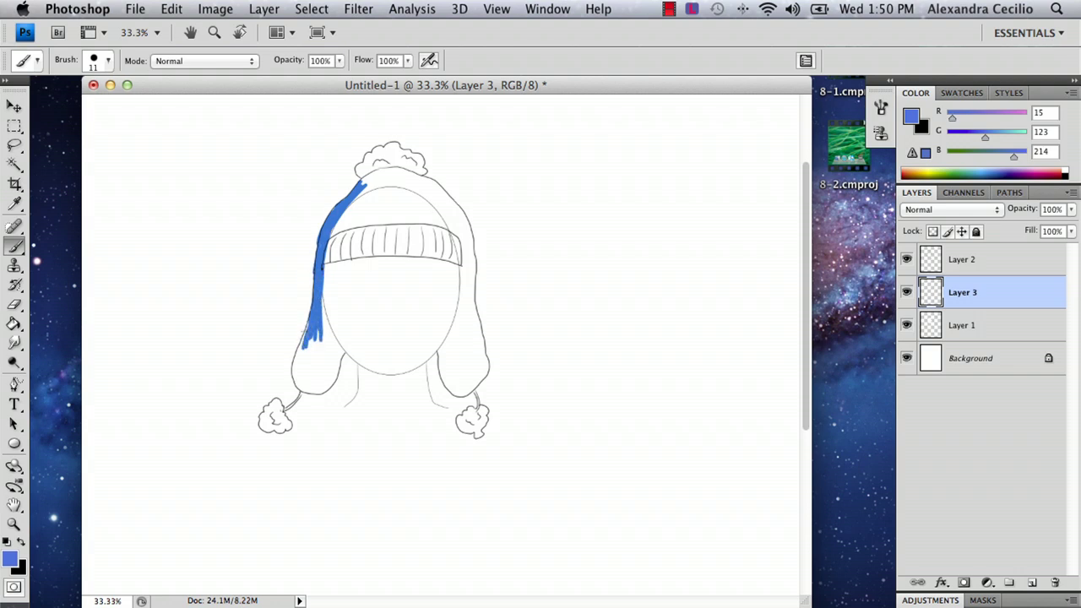
pyautogui.click(14, 305)
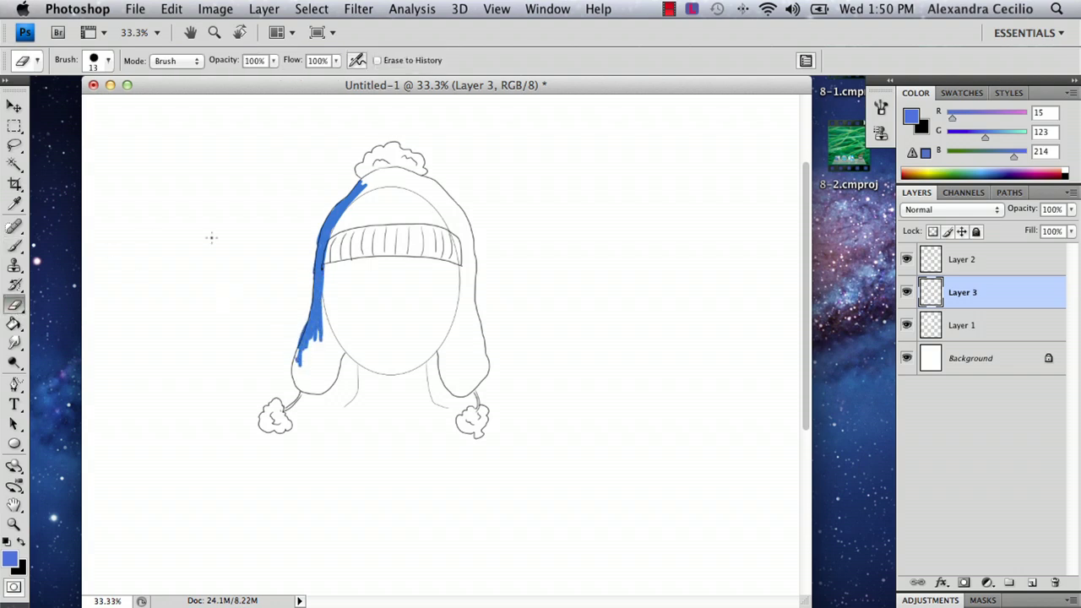